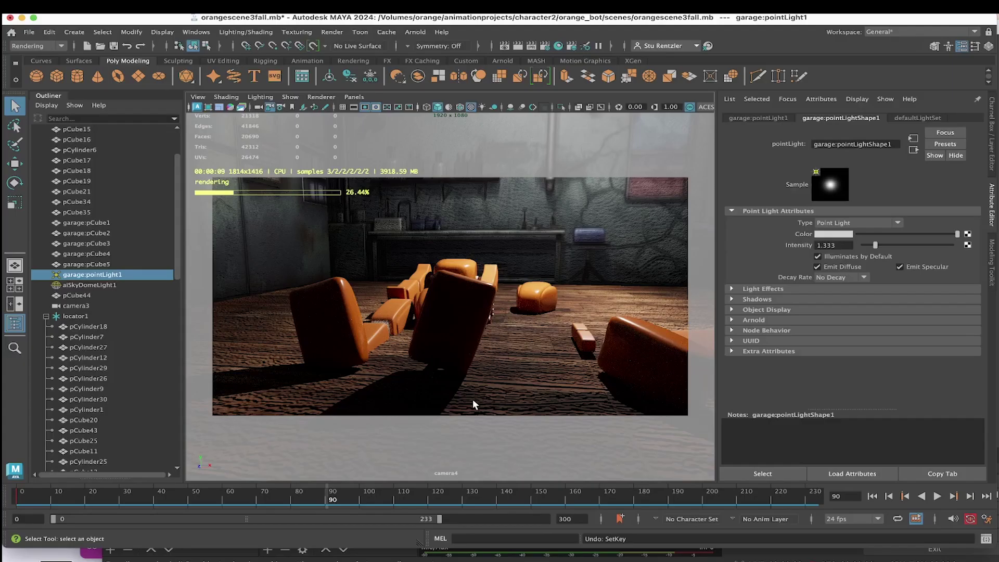
Scrub to frame 90 and key the garage point light's Intensity at 1.333.
{"action": "left_click", "coordinate": [24, 506]}
{"action": "left_click_drag", "start_coordinate": [24, 507], "coordinate": [327, 520]}
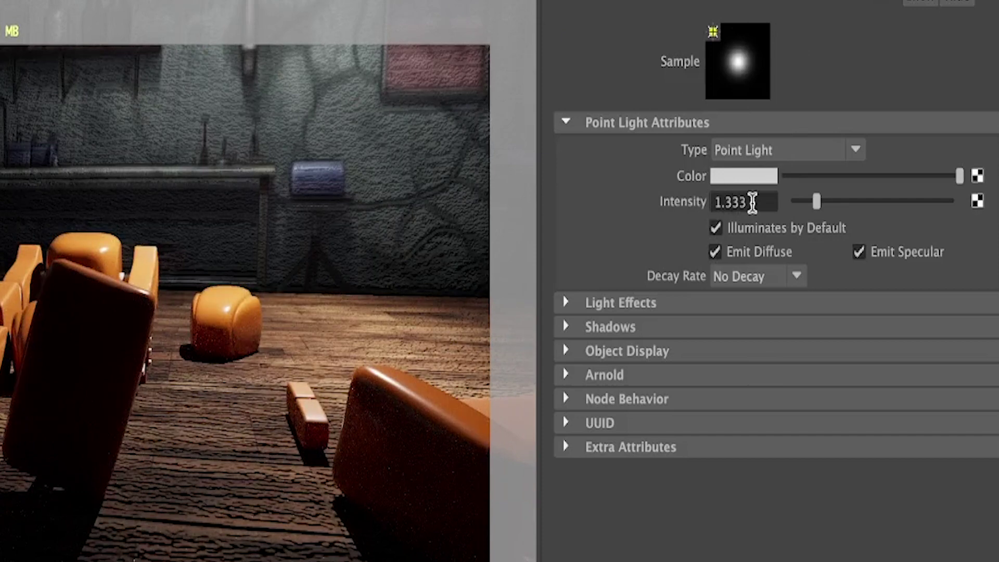
{"action": "right_click", "coordinate": [720, 200]}
{"action": "left_click", "coordinate": [748, 239]}
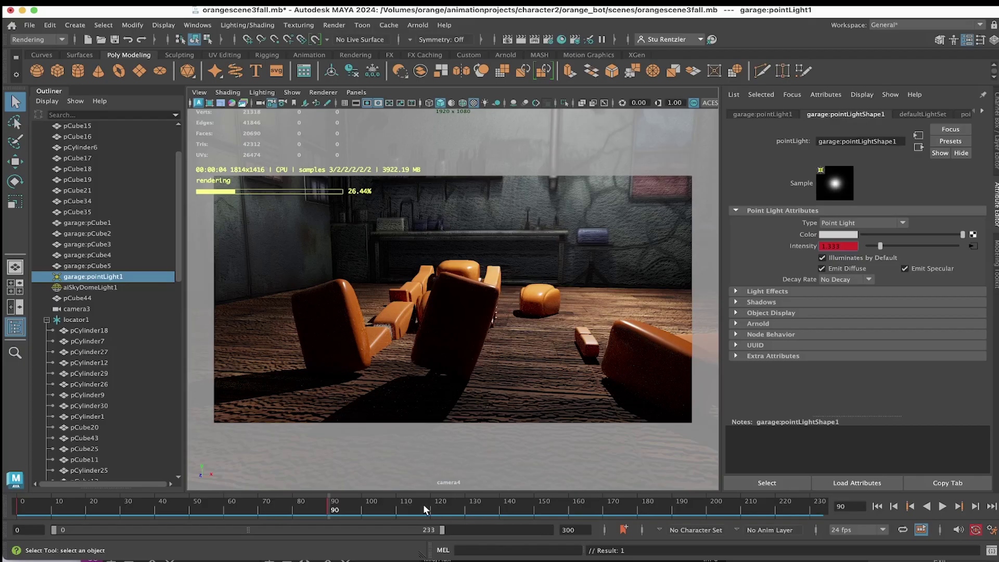
At frame 120, change the point light's Intensity to 0.300, then correct it to 0.400.
{"action": "left_click", "coordinate": [574, 491]}
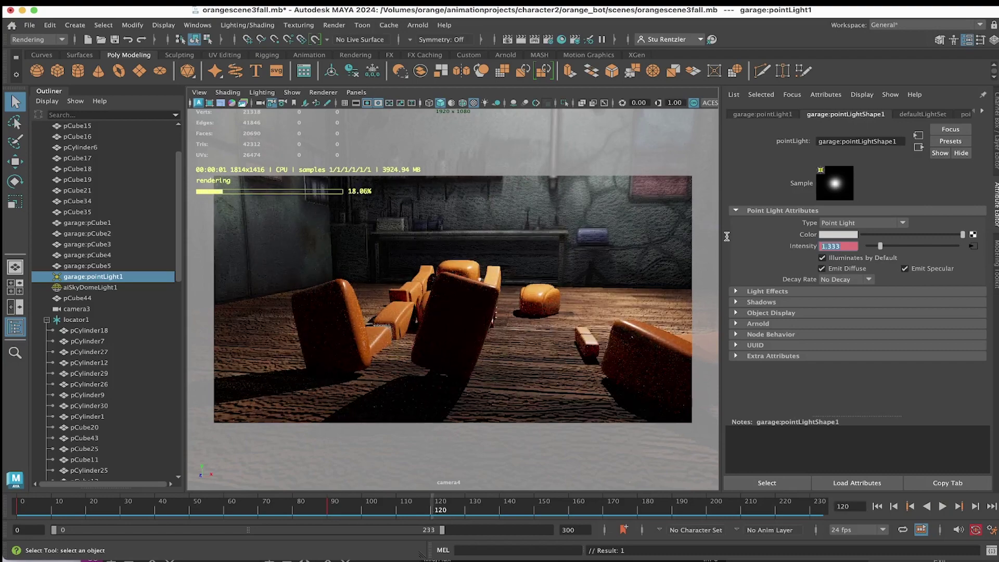
{"action": "key", "text": "BackSpace"}
{"action": "type", "text": ".3"}
{"action": "key", "text": "Return"}
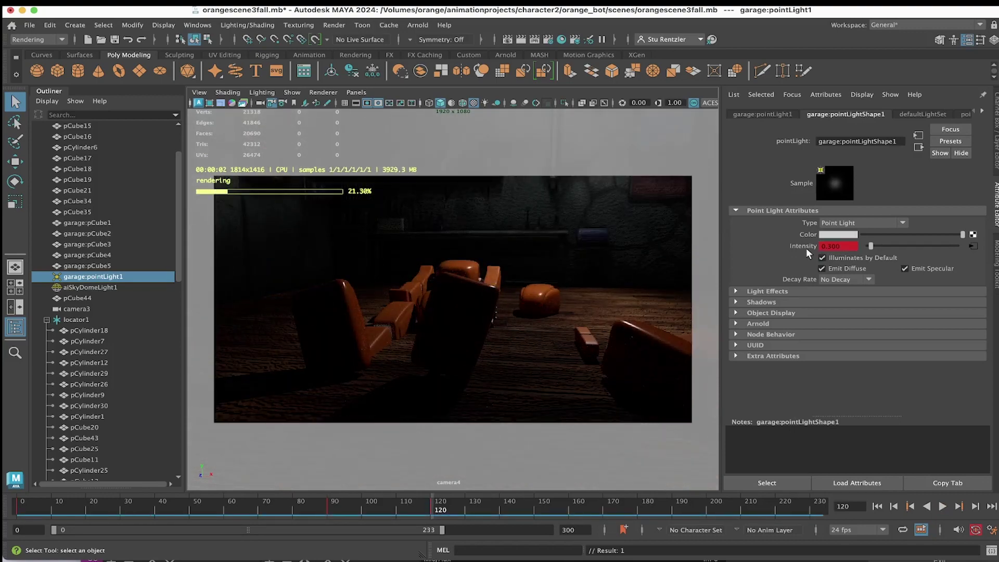
{"action": "double_click", "coordinate": [827, 246]}
{"action": "type", "text": "4"}
{"action": "key", "text": "Return"}
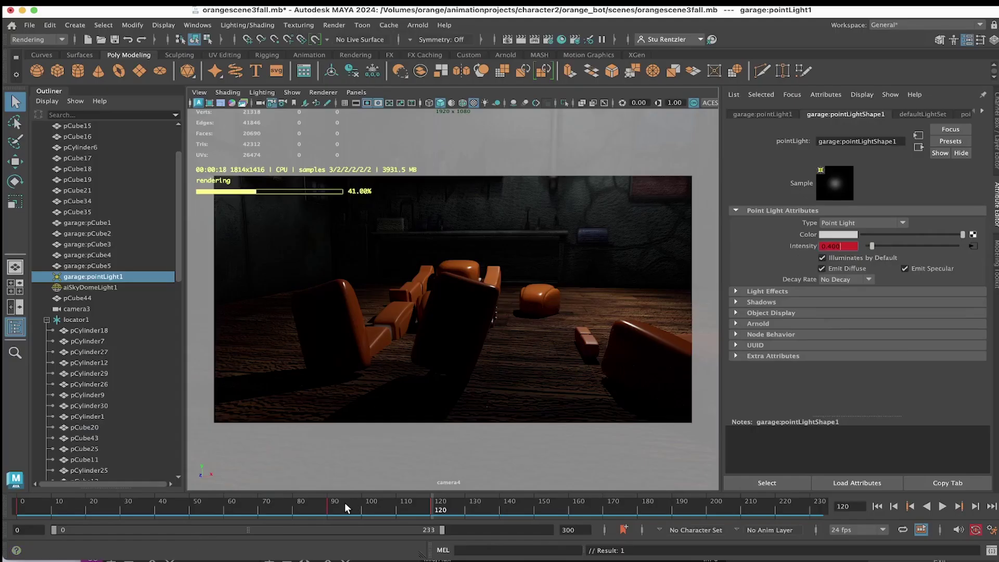
{"action": "right_click", "coordinate": [823, 246]}
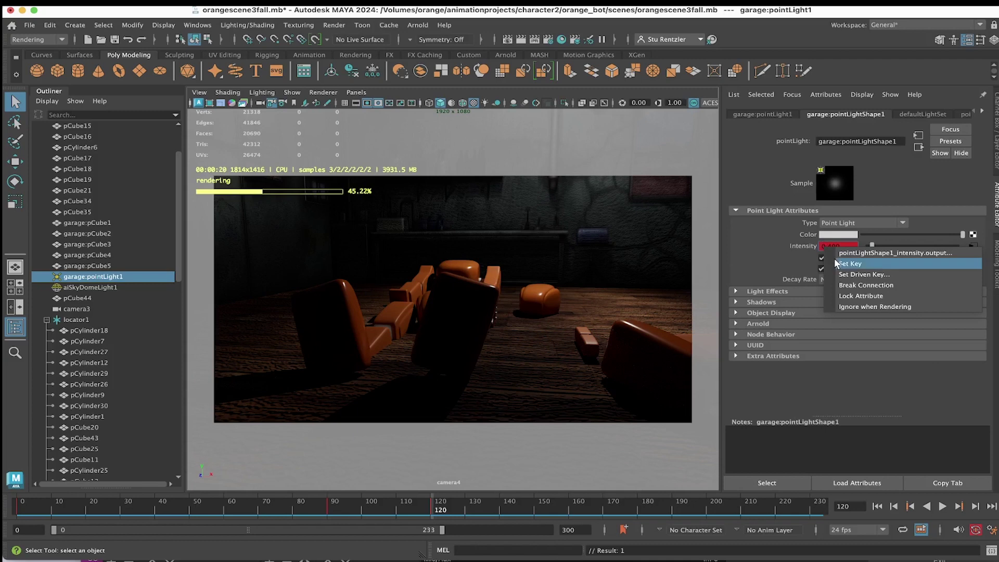
{"action": "left_click", "coordinate": [791, 246]}
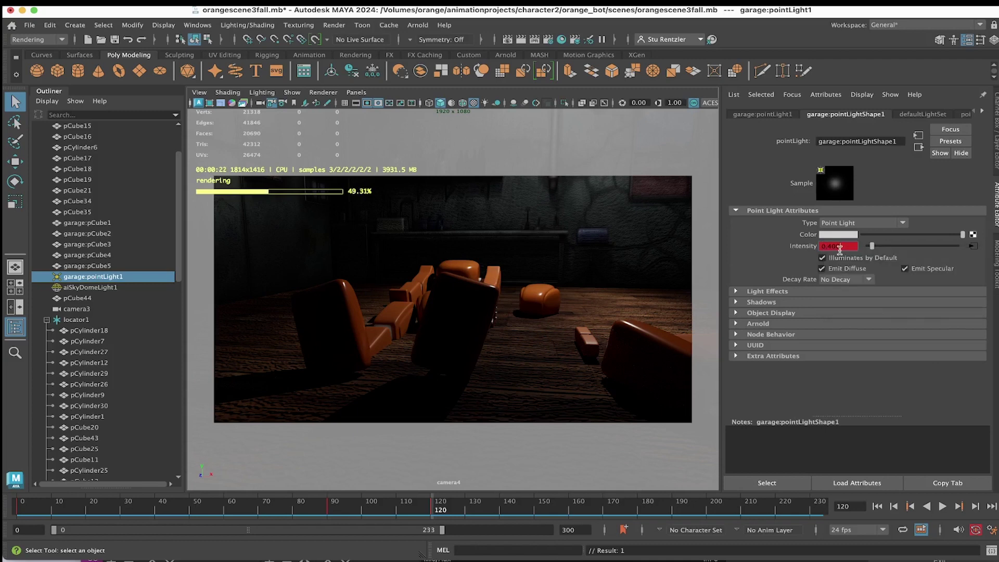
{"action": "right_click", "coordinate": [789, 247]}
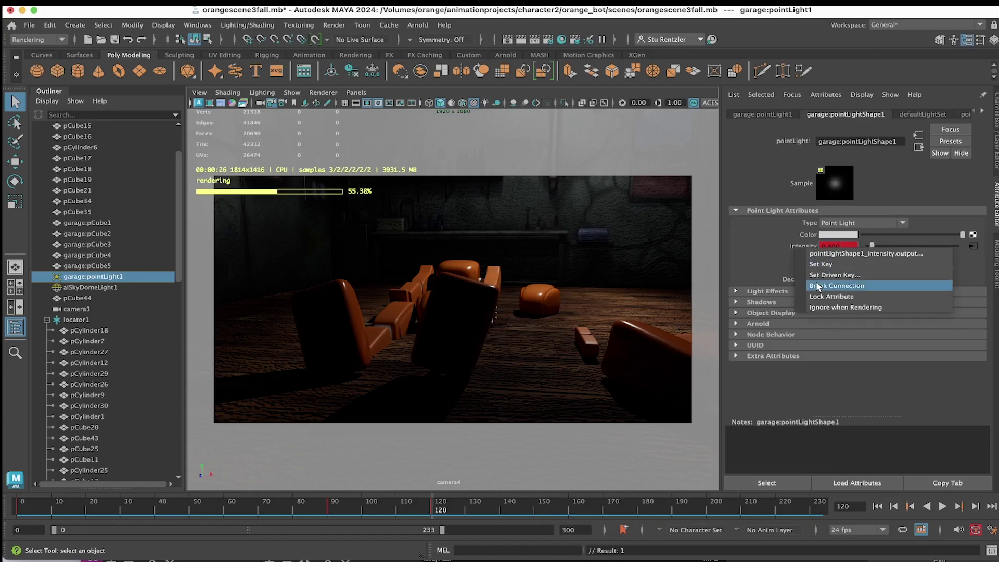
{"action": "left_click", "coordinate": [765, 257]}
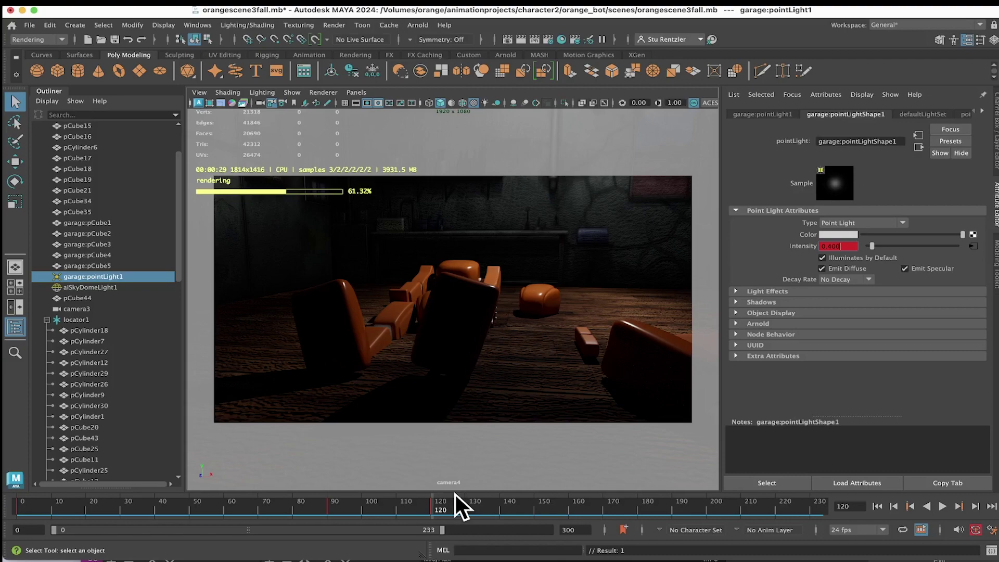
Scrub back to check the dimming, switch the viewport to Viewport 2.0, and save orangescene3fall.mb.
{"action": "left_click_drag", "start_coordinate": [429, 507], "coordinate": [392, 509]}
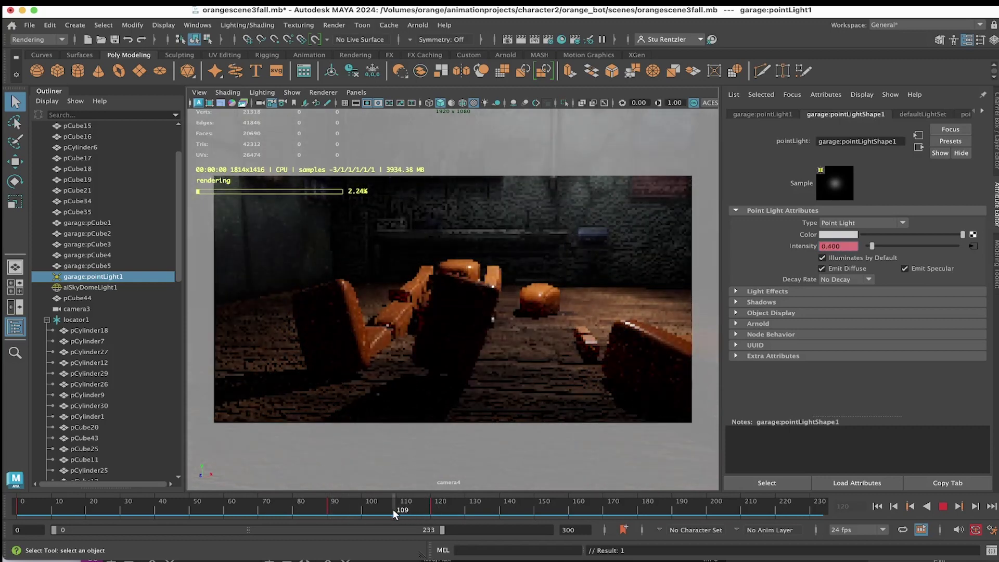
{"action": "left_click", "coordinate": [323, 93]}
{"action": "left_click", "coordinate": [329, 110]}
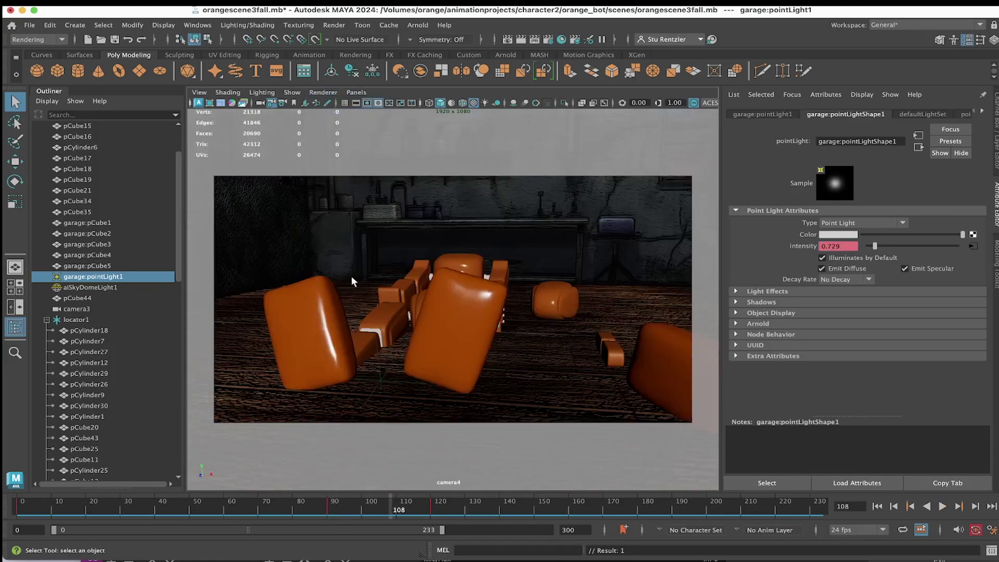
{"action": "key", "text": "super+s"}
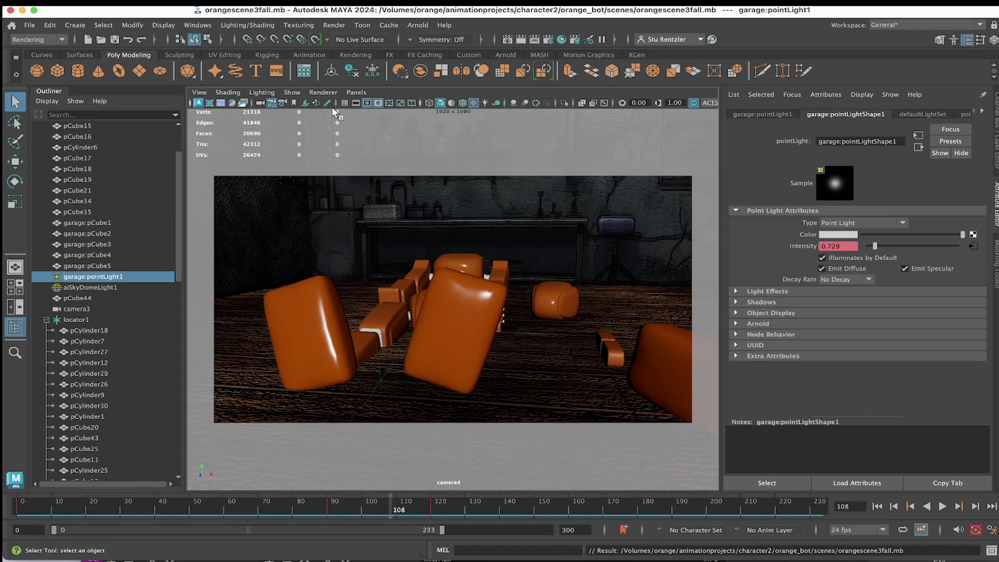
Look through the persp camera and orbit to an overhead view of the robot parts.
{"action": "left_click", "coordinate": [356, 92]}
{"action": "mouse_move", "coordinate": [447, 113]}
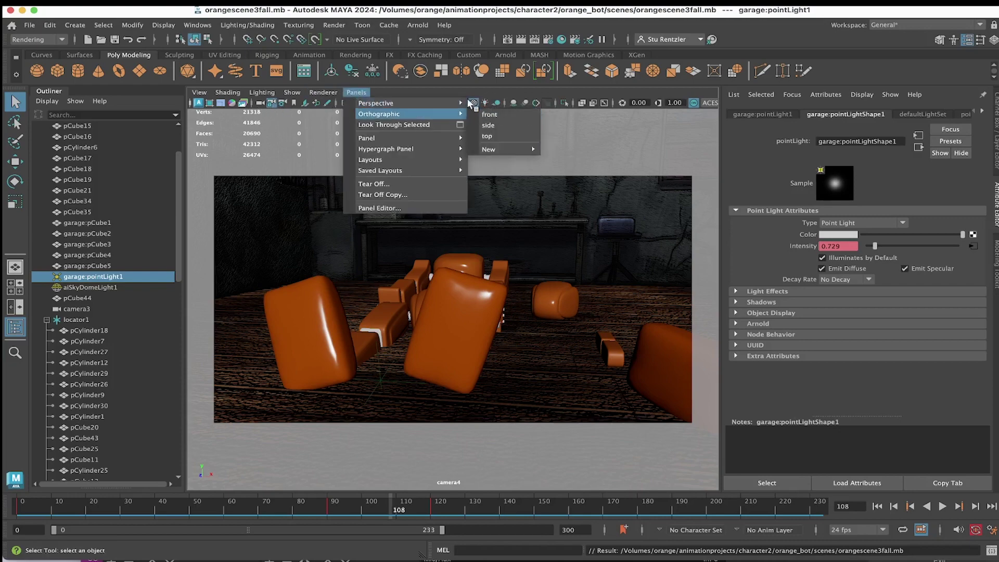
{"action": "left_click", "coordinate": [494, 125]}
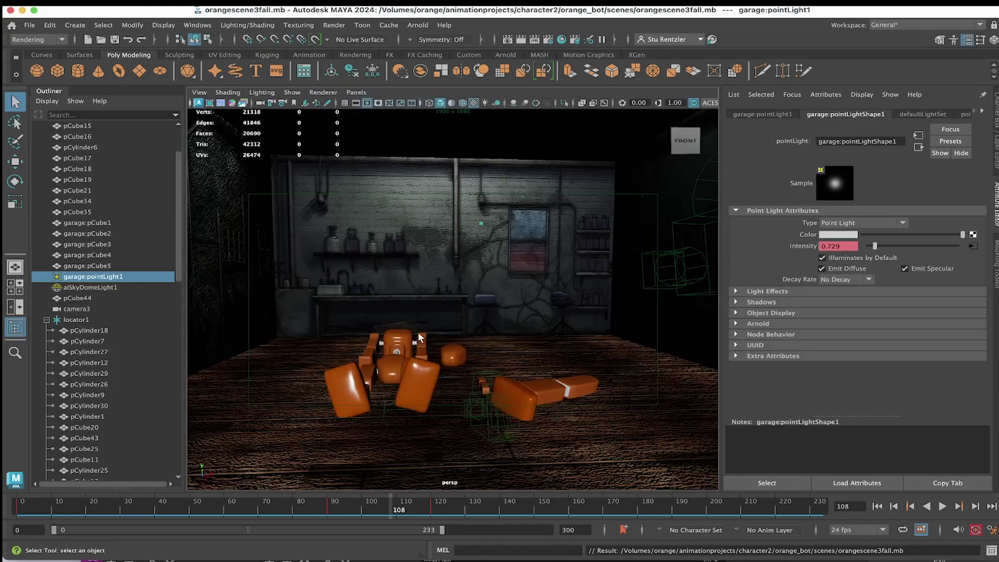
{"action": "left_click_drag", "start_coordinate": [419, 337], "coordinate": [408, 314], "text": "alt"}
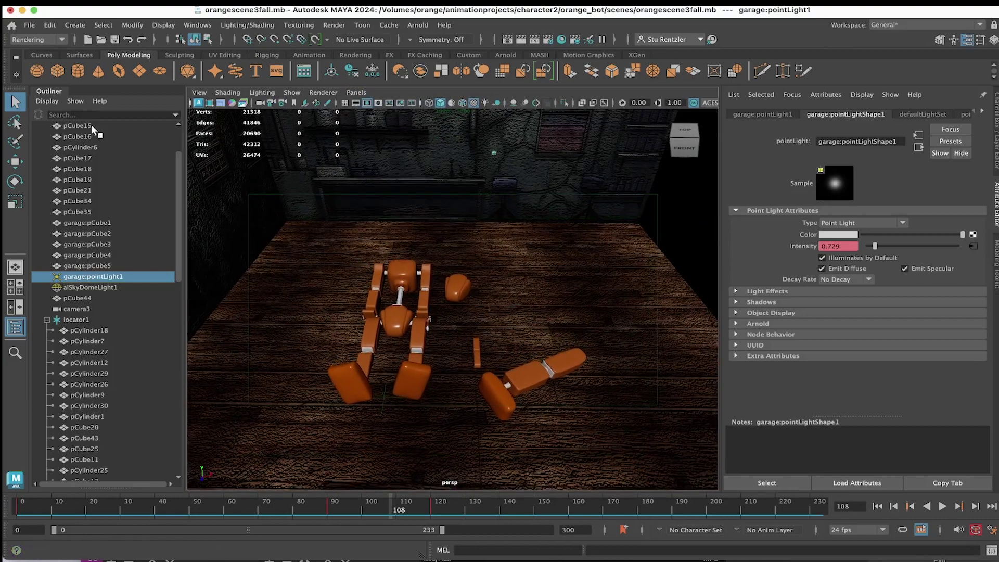
Create polygon sphere pSphere1 and move it onto the fallen robot's body.
{"action": "left_click", "coordinate": [36, 73]}
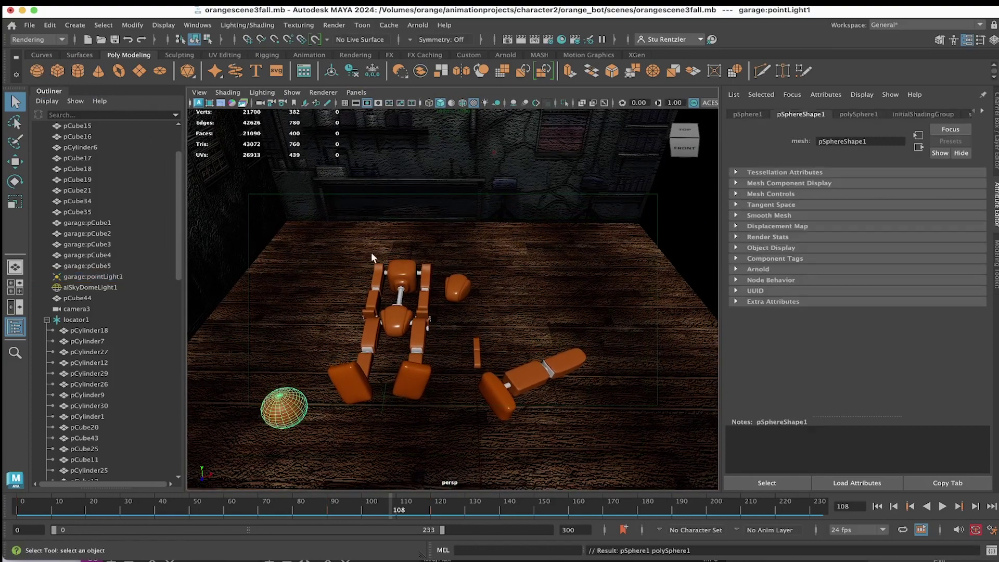
{"action": "left_click", "coordinate": [14, 162]}
{"action": "left_click_drag", "start_coordinate": [270, 442], "coordinate": [406, 281]}
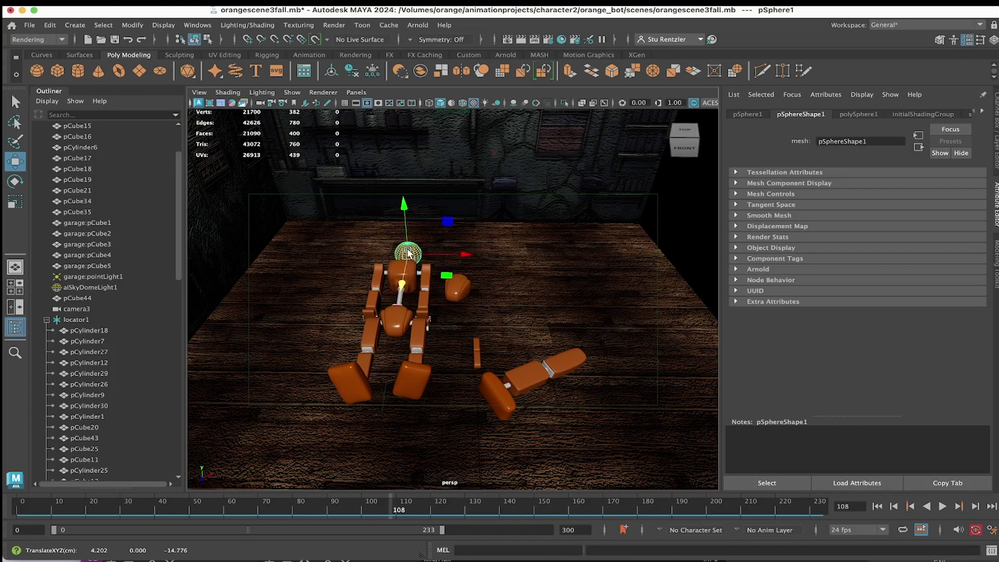
Assign a new Arnold aiStandardSurface material, aiStandardSurface1, to pSphere1.
{"action": "right_click", "coordinate": [410, 253]}
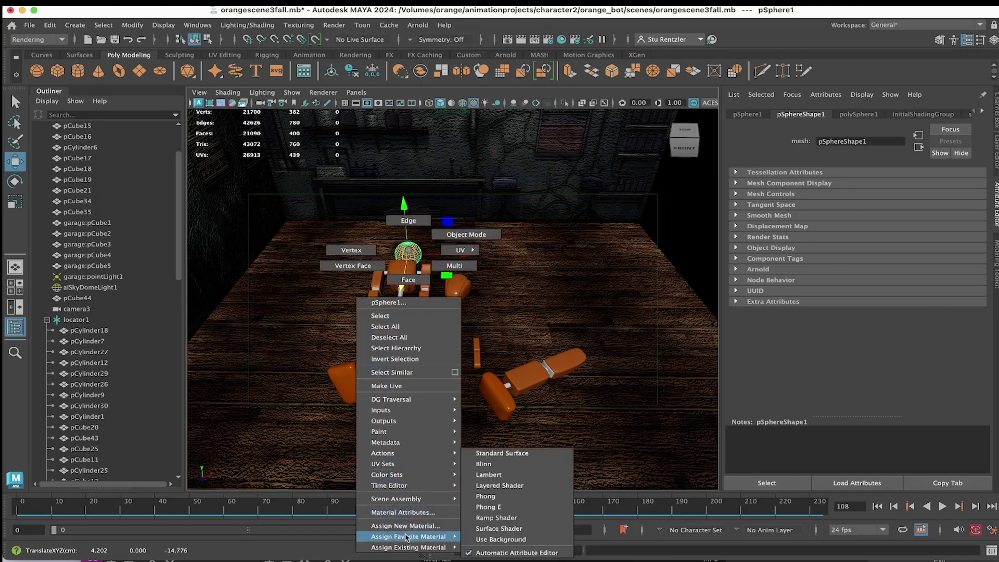
{"action": "left_click", "coordinate": [405, 526]}
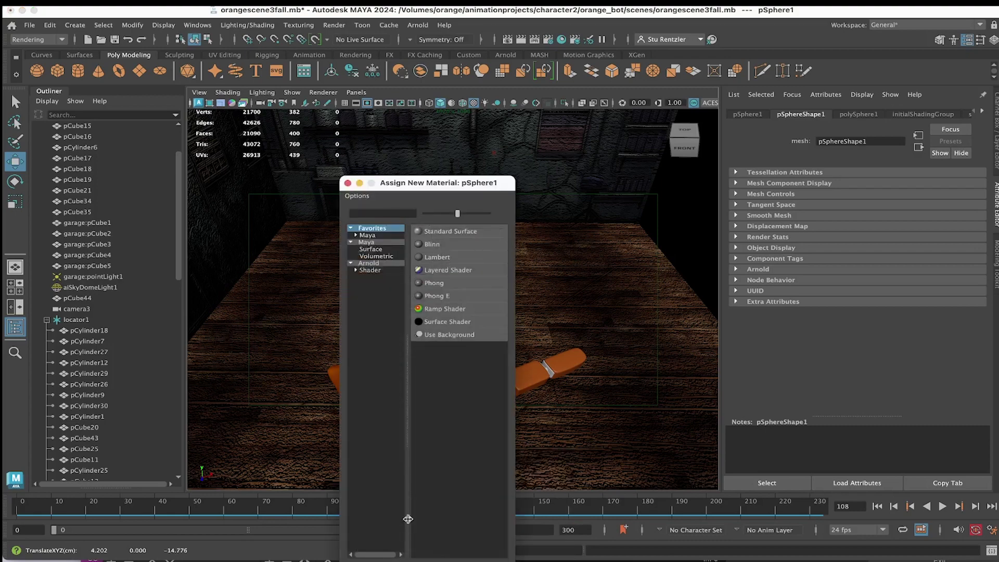
{"action": "left_click", "coordinate": [371, 263]}
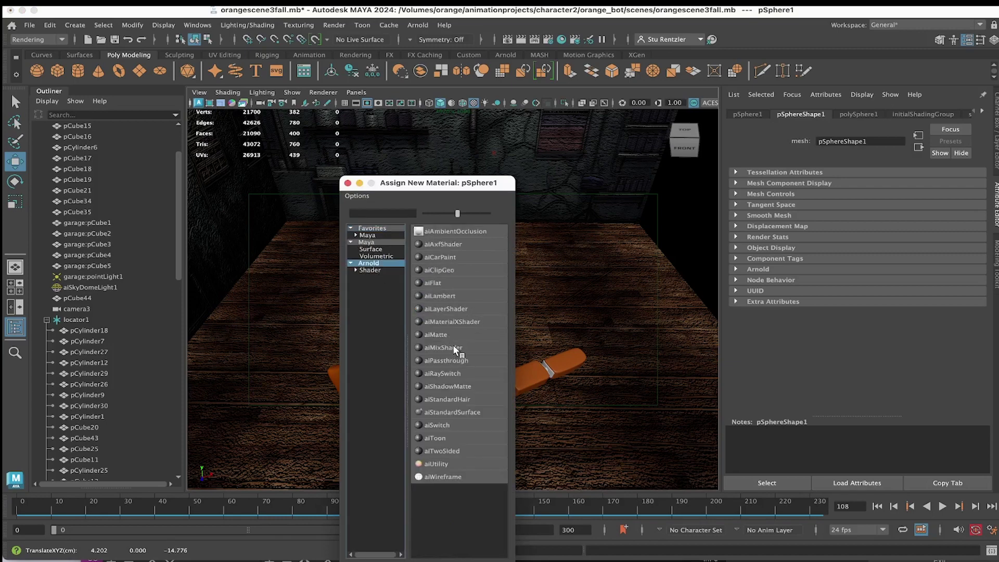
{"action": "left_click", "coordinate": [452, 412]}
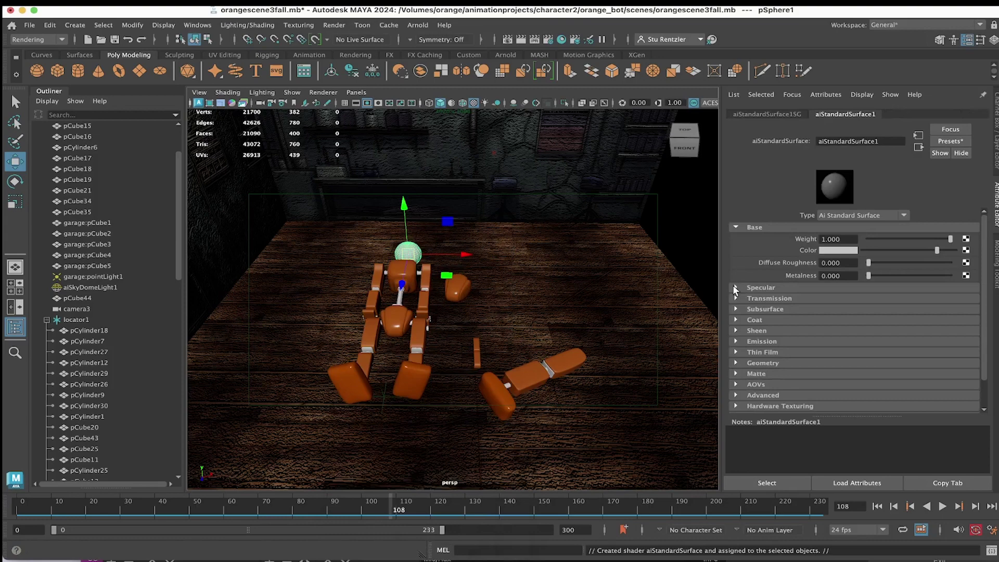
Set aiStandardSurface1's Emission Color to pure red from the Color History.
{"action": "left_click", "coordinate": [736, 227]}
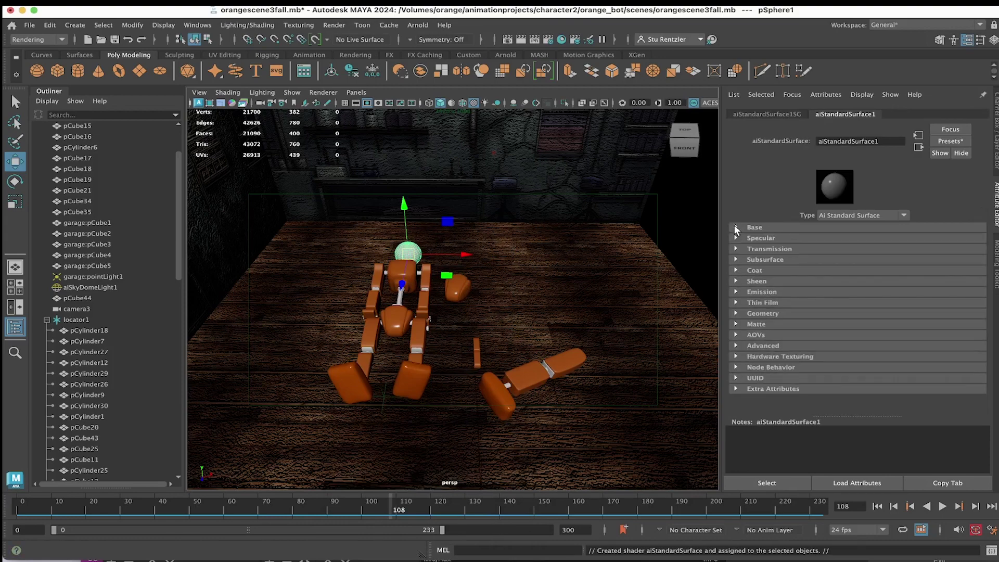
{"action": "left_click", "coordinate": [735, 292]}
{"action": "left_click", "coordinate": [837, 315]}
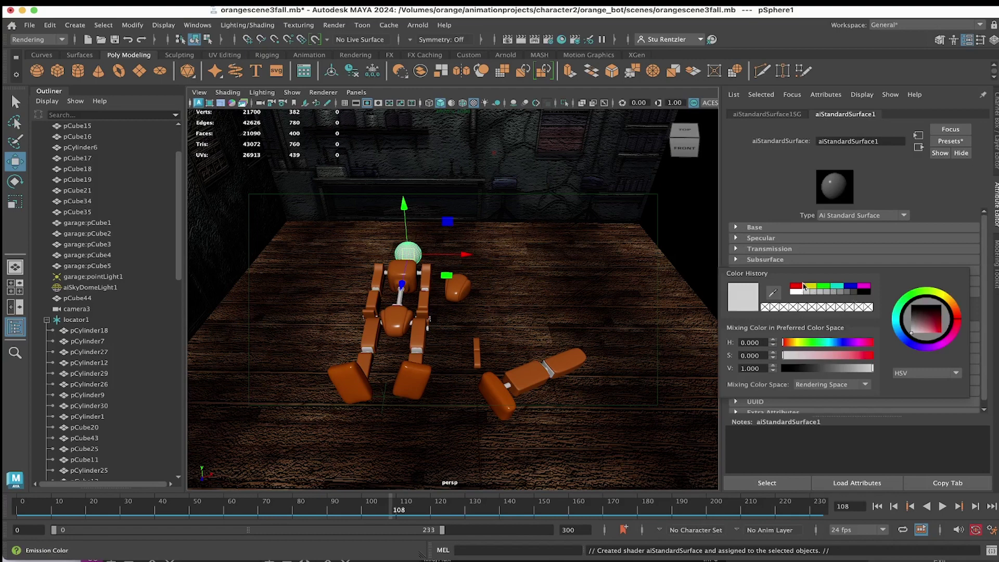
{"action": "left_click", "coordinate": [795, 287]}
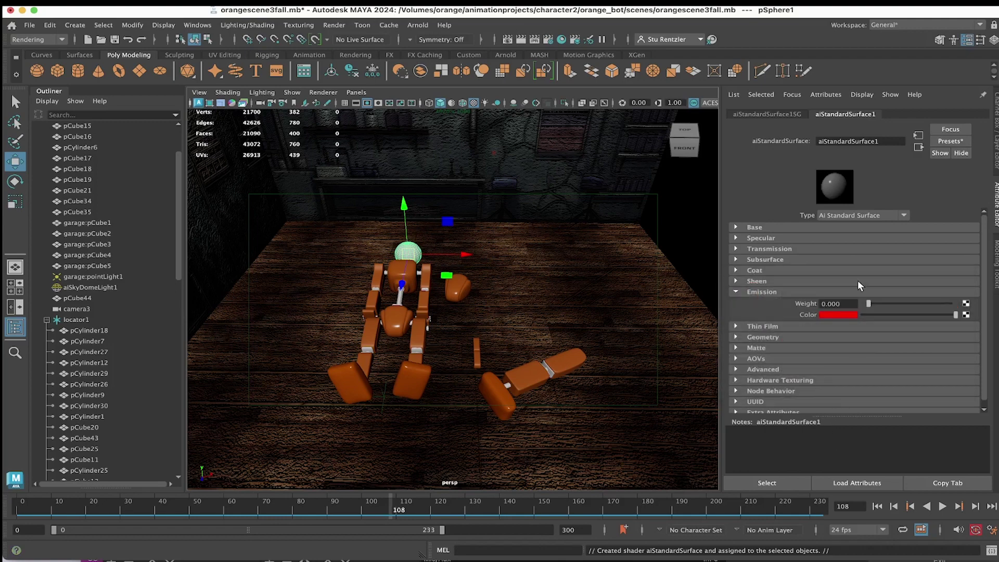
Raise the Emission Weight to 10 and render the viewport live with Arnold.
{"action": "left_click_drag", "start_coordinate": [869, 304], "coordinate": [958, 307]}
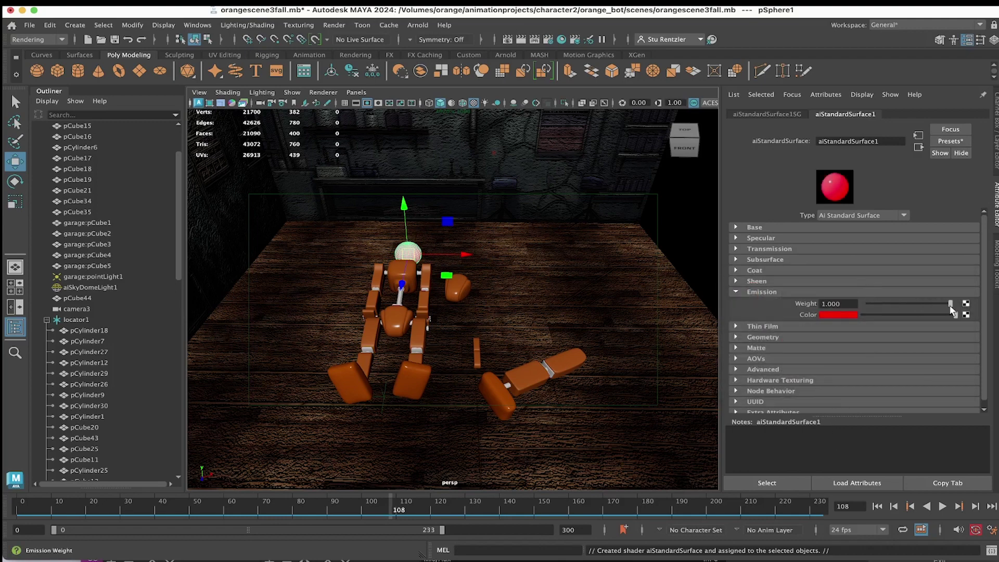
{"action": "left_click", "coordinate": [323, 92]}
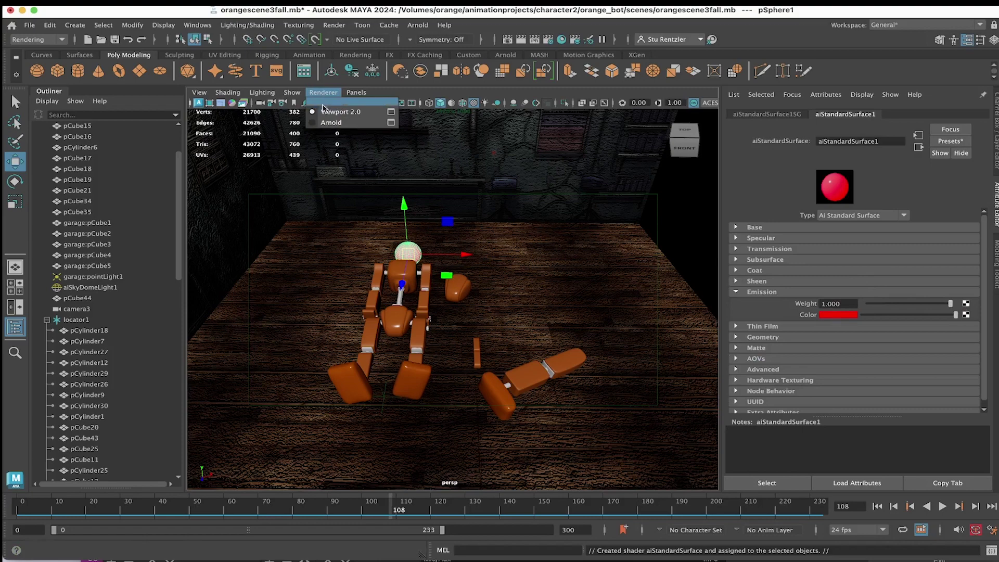
{"action": "left_click", "coordinate": [331, 122]}
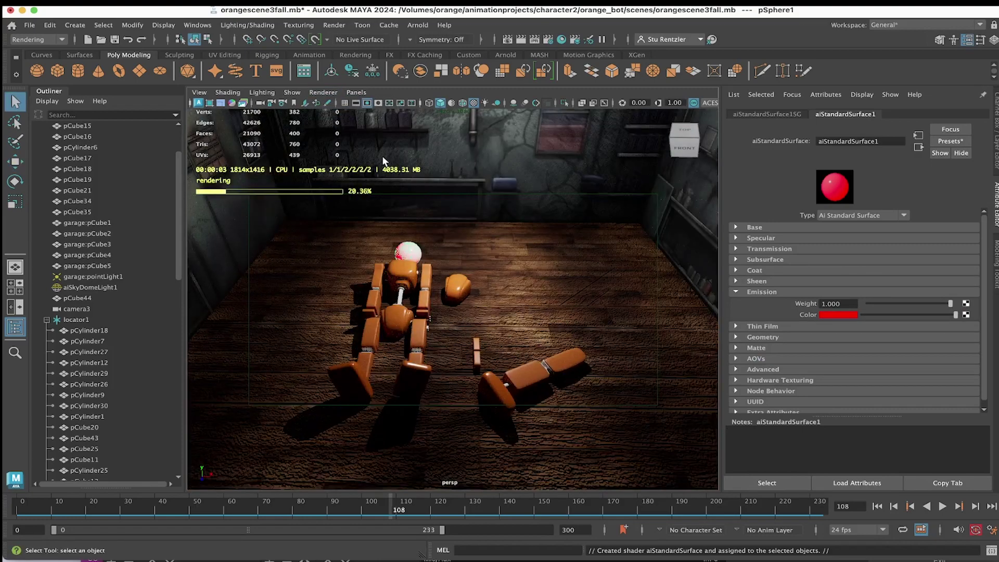
Look through camera4 in the viewport.
{"action": "left_click", "coordinate": [355, 92]}
{"action": "mouse_move", "coordinate": [427, 103]}
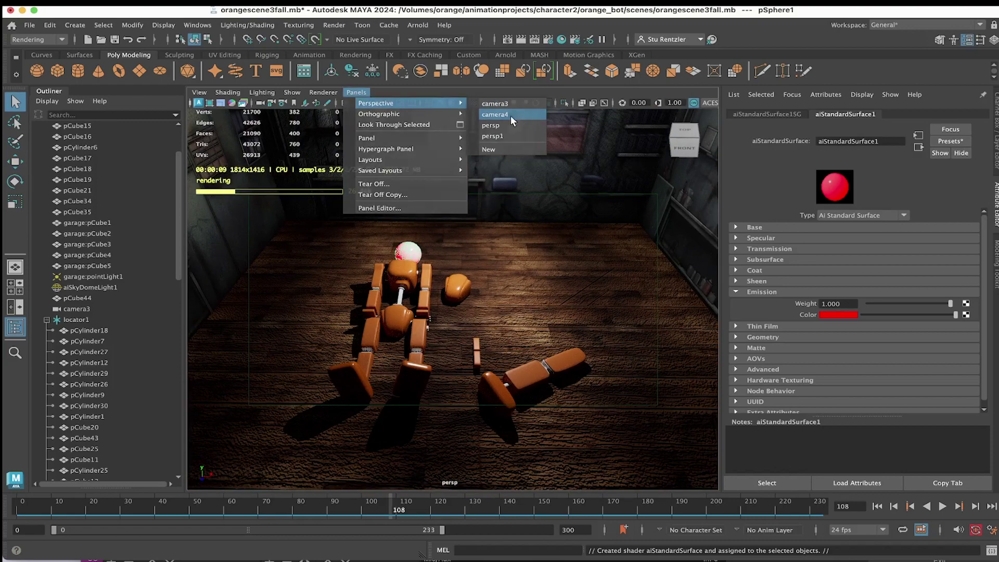
{"action": "left_click", "coordinate": [511, 116]}
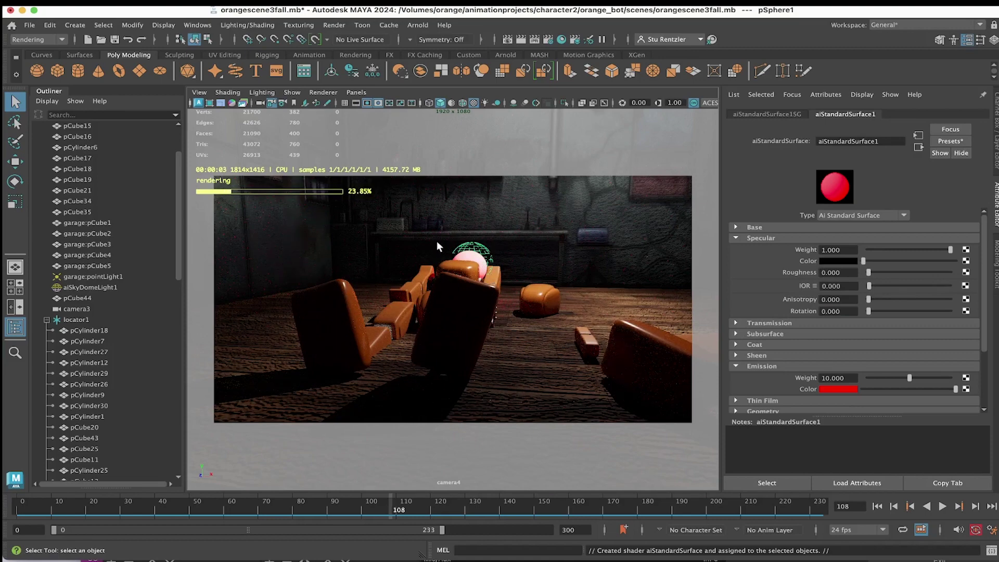
In Object-Centric Light Linking, unlink pSphere1 from garage:pointLight1, aiSkyDomeLight1 and defaultLightSet.
{"action": "left_click", "coordinate": [197, 25]}
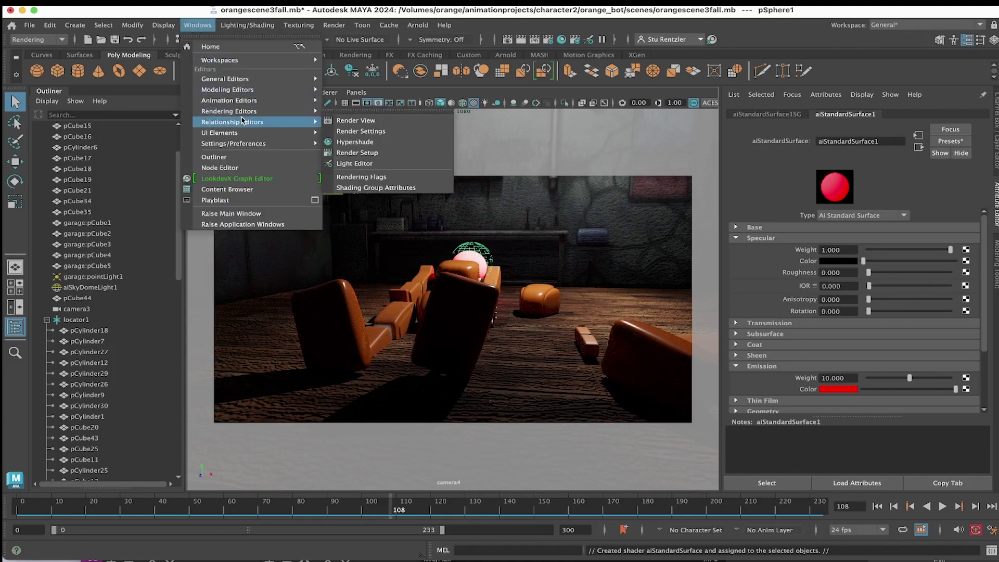
{"action": "mouse_move", "coordinate": [244, 122]}
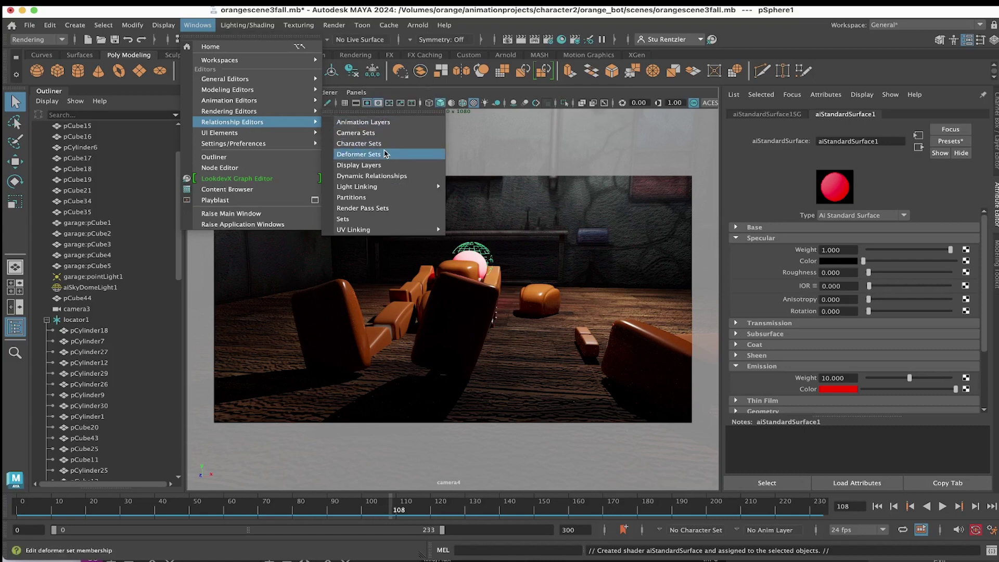
{"action": "mouse_move", "coordinate": [385, 188]}
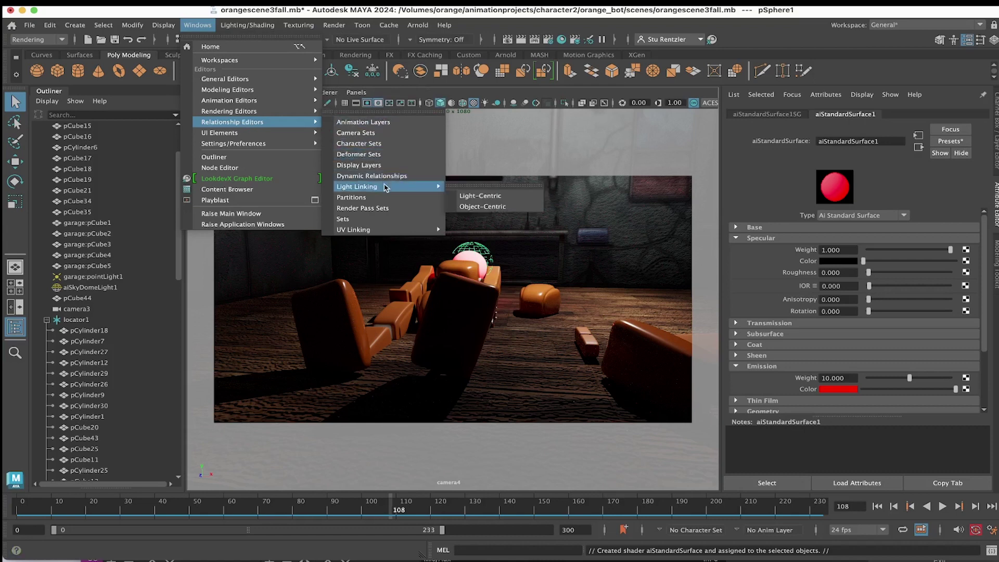
{"action": "left_click", "coordinate": [495, 208]}
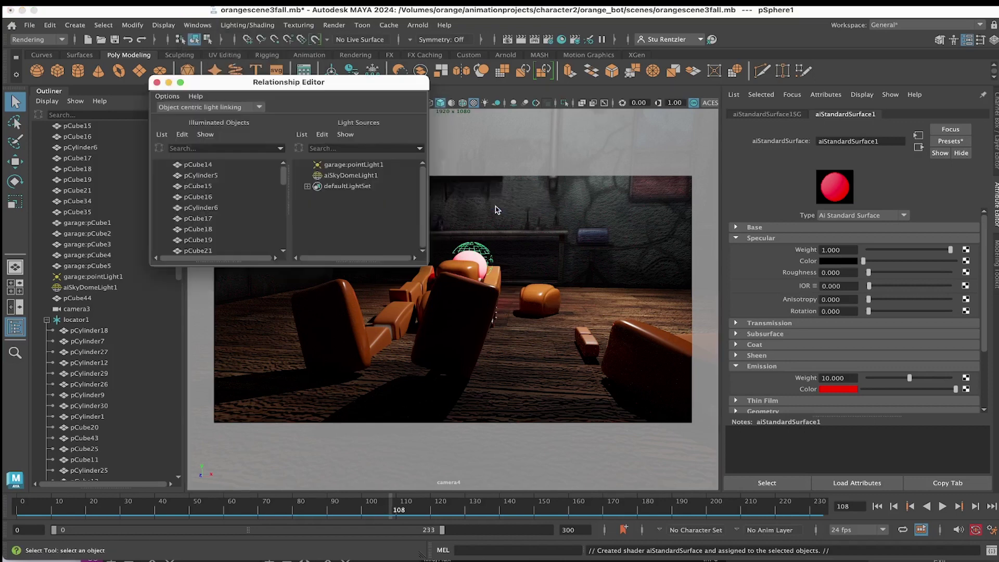
{"action": "scroll", "coordinate": [211, 233], "scroll_direction": "down", "scroll_amount": 3}
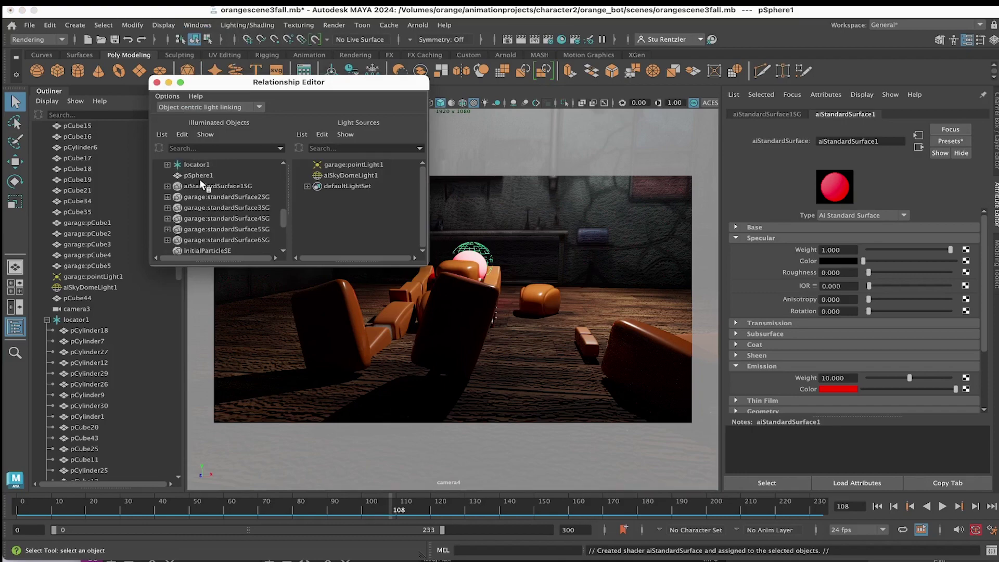
{"action": "left_click", "coordinate": [201, 175]}
{"action": "left_click", "coordinate": [348, 174]}
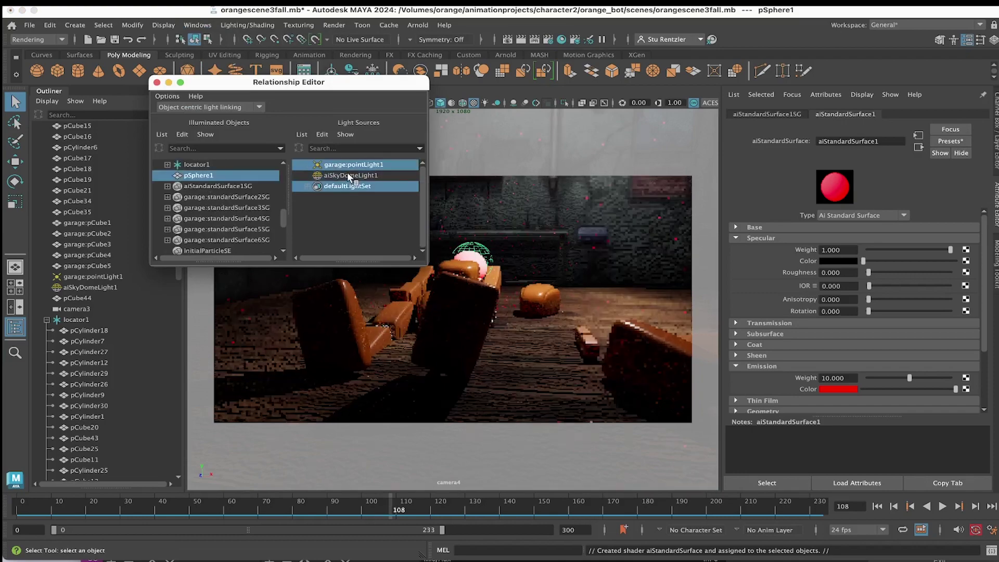
{"action": "left_click", "coordinate": [348, 165]}
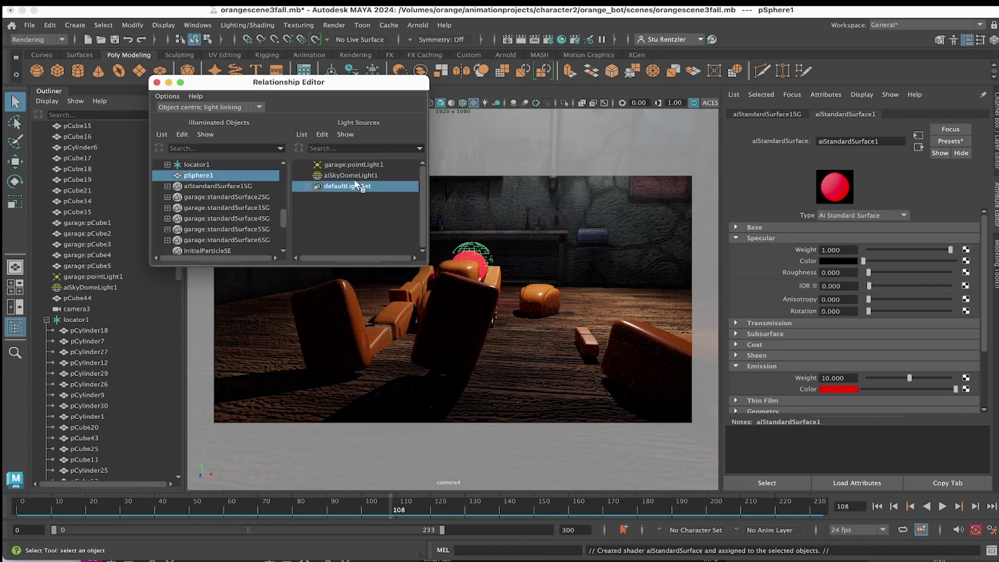
{"action": "left_click", "coordinate": [344, 186], "text": "ctrl"}
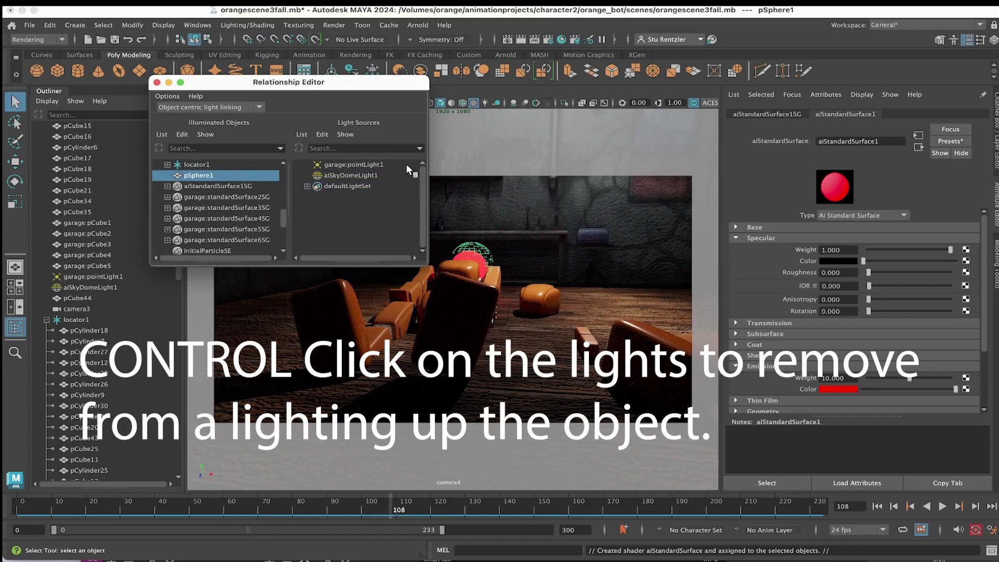
{"action": "left_click", "coordinate": [156, 83]}
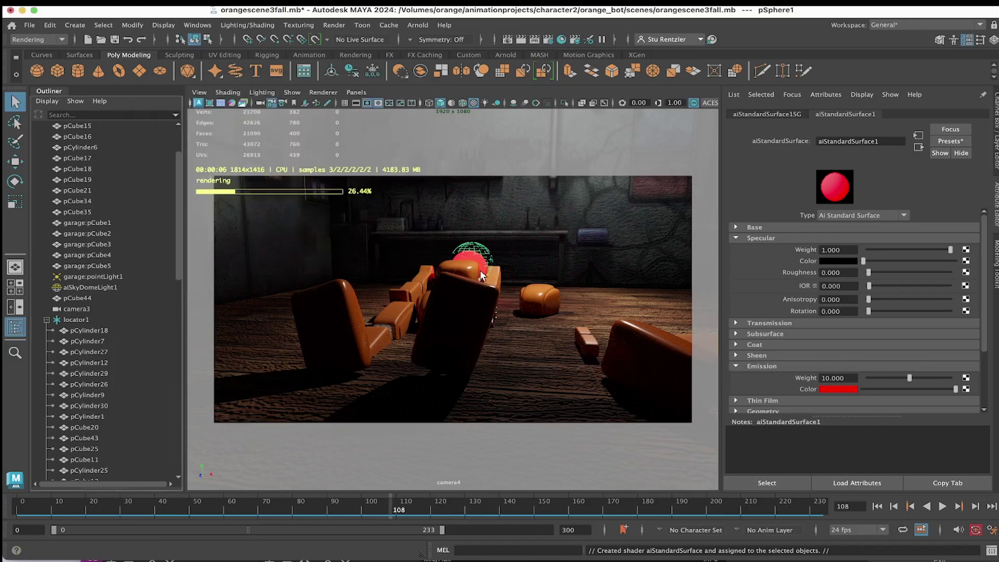
Select garage:pointLight1, jump to frame 120, then reselect the red ball pSphere1.
{"action": "left_click", "coordinate": [93, 276]}
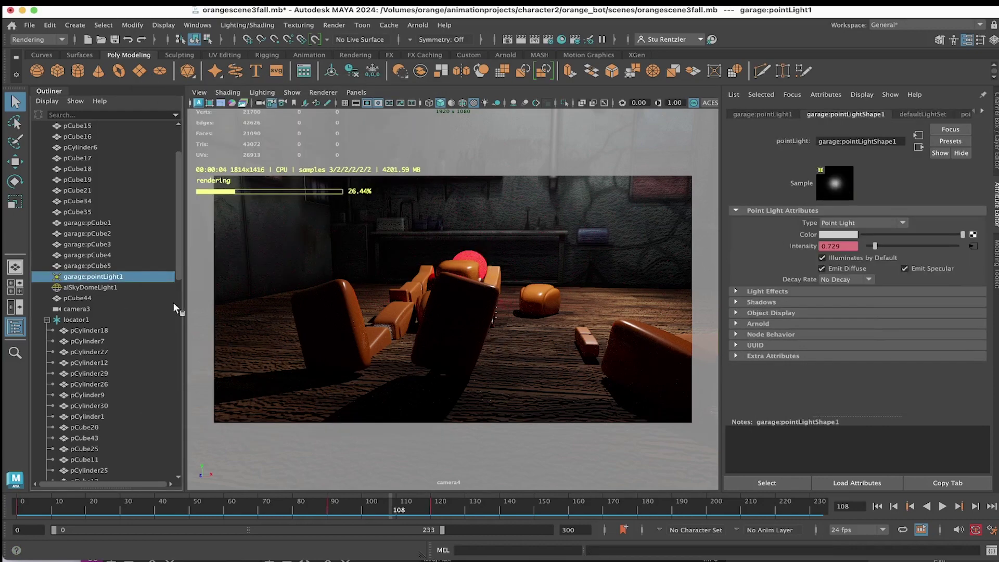
{"action": "left_click", "coordinate": [435, 507]}
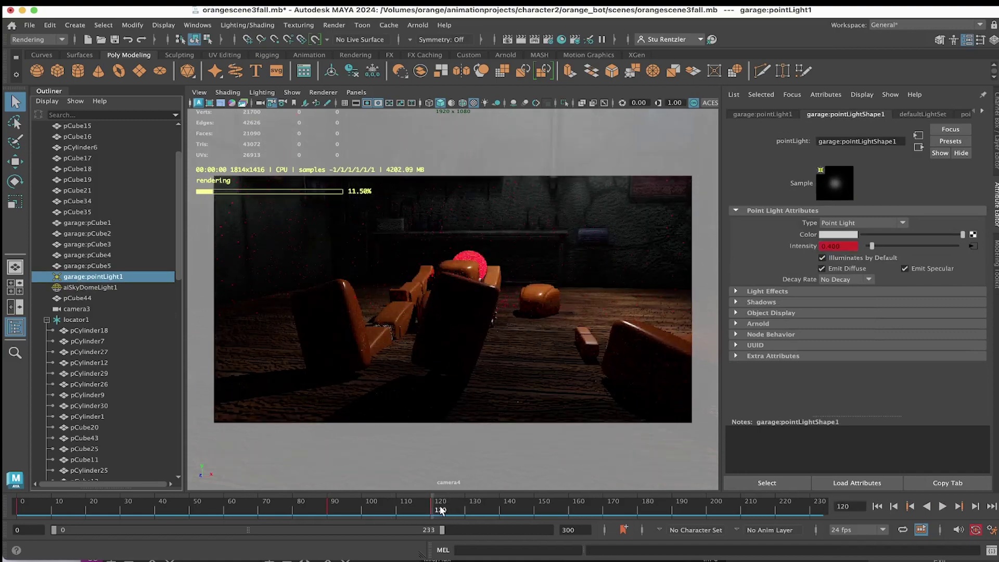
{"action": "left_click", "coordinate": [470, 259]}
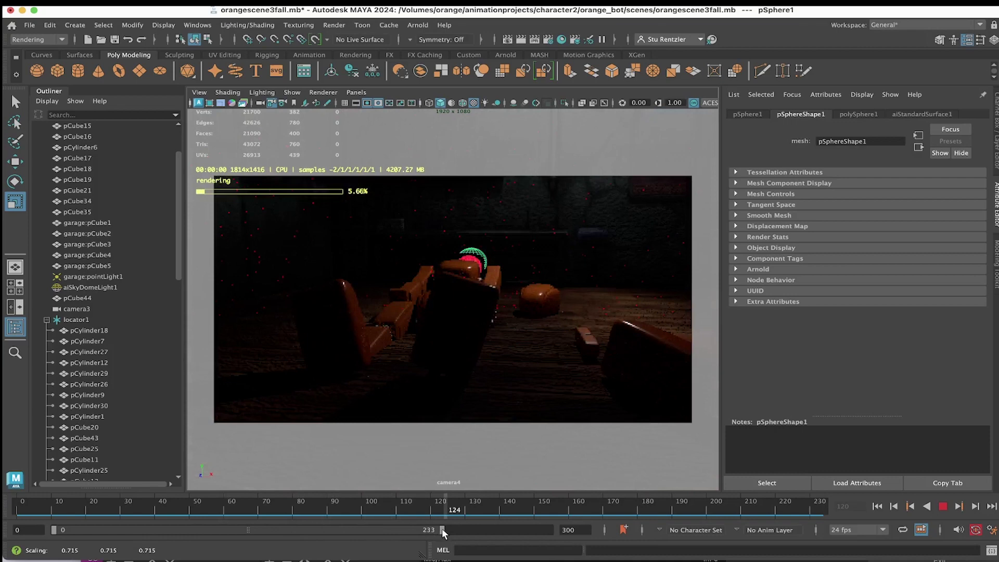
Lower pSphere1 out of sight behind the robot and key its starting position.
{"action": "key", "text": "r"}
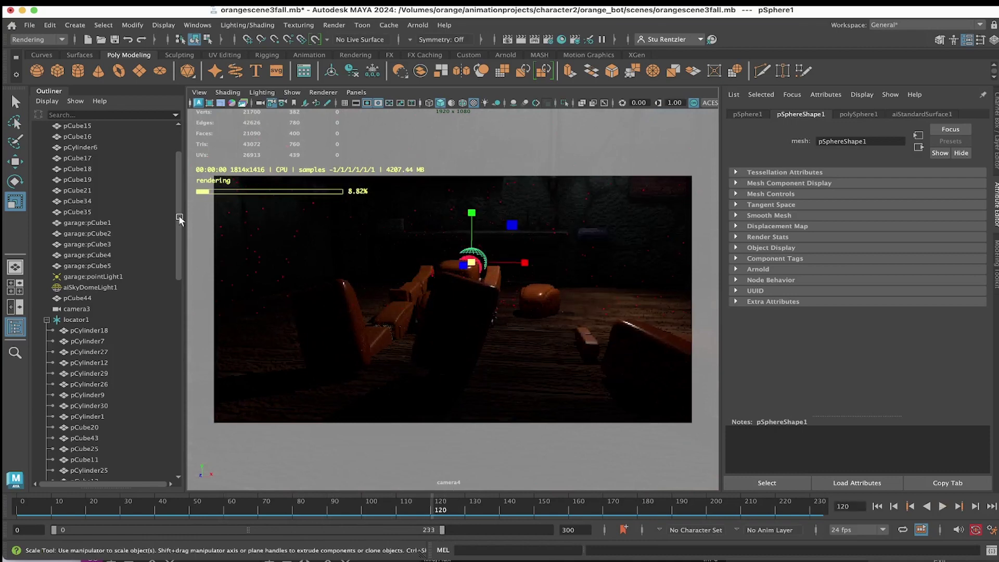
{"action": "left_click", "coordinate": [14, 164]}
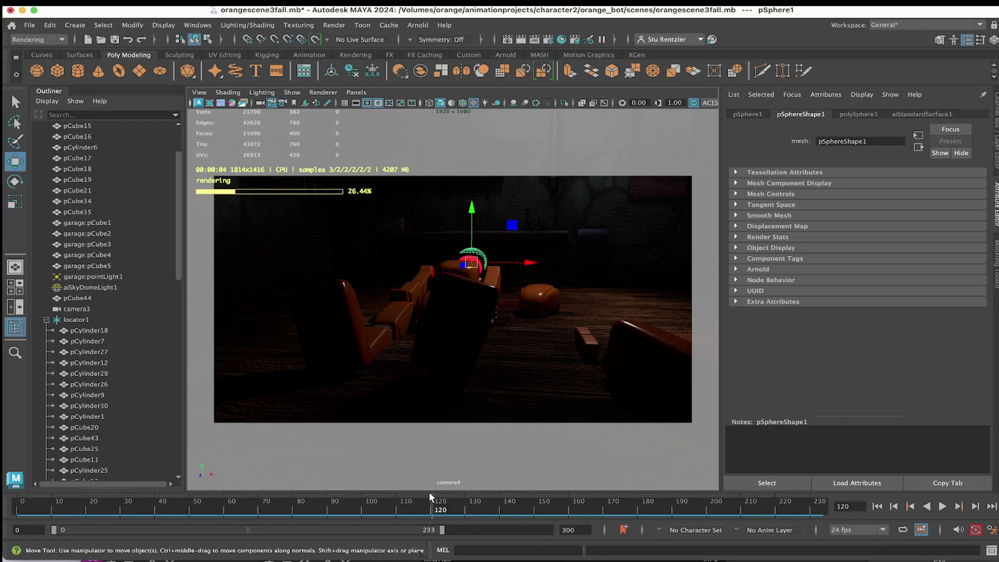
{"action": "left_click_drag", "start_coordinate": [471, 212], "coordinate": [471, 297]}
{"action": "left_click", "coordinate": [249, 505]}
{"action": "key", "text": "alt+v"}
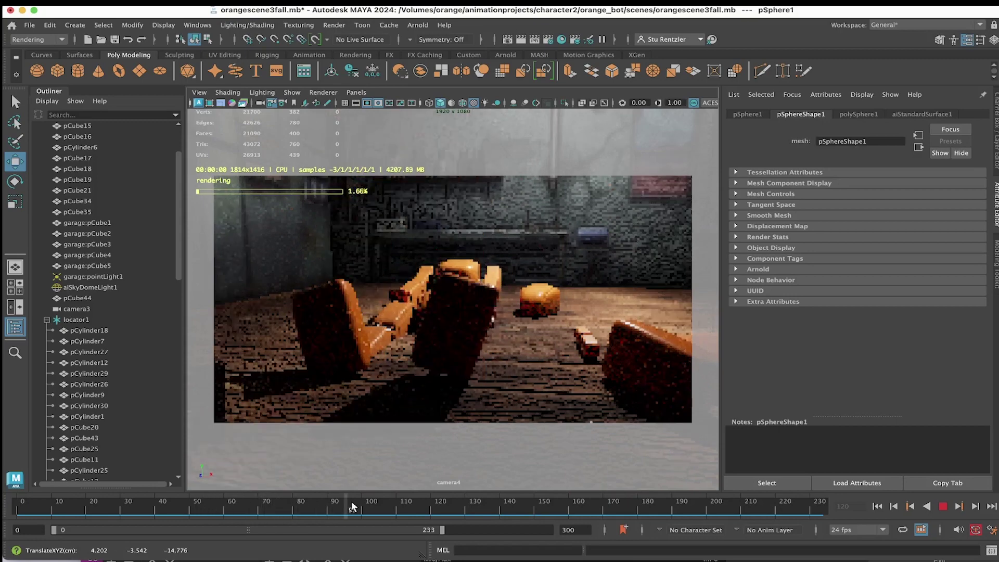
Raise the ball up into view at frames 150 and 163, keying each higher pose.
{"action": "left_click_drag", "start_coordinate": [419, 512], "coordinate": [469, 523]}
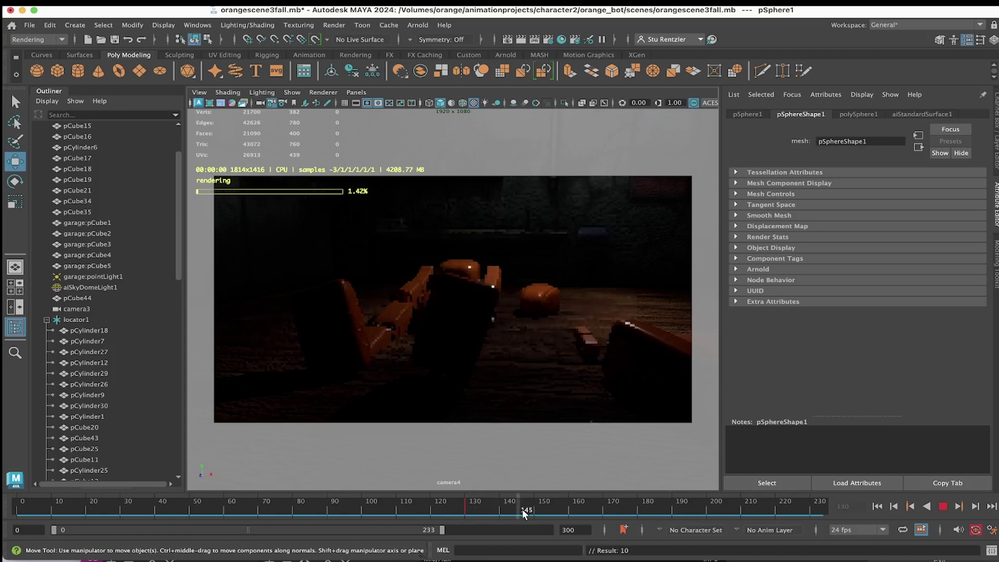
{"action": "left_click_drag", "start_coordinate": [525, 514], "coordinate": [536, 514]}
{"action": "left_click", "coordinate": [461, 301]}
{"action": "left_click_drag", "start_coordinate": [474, 276], "coordinate": [476, 177]}
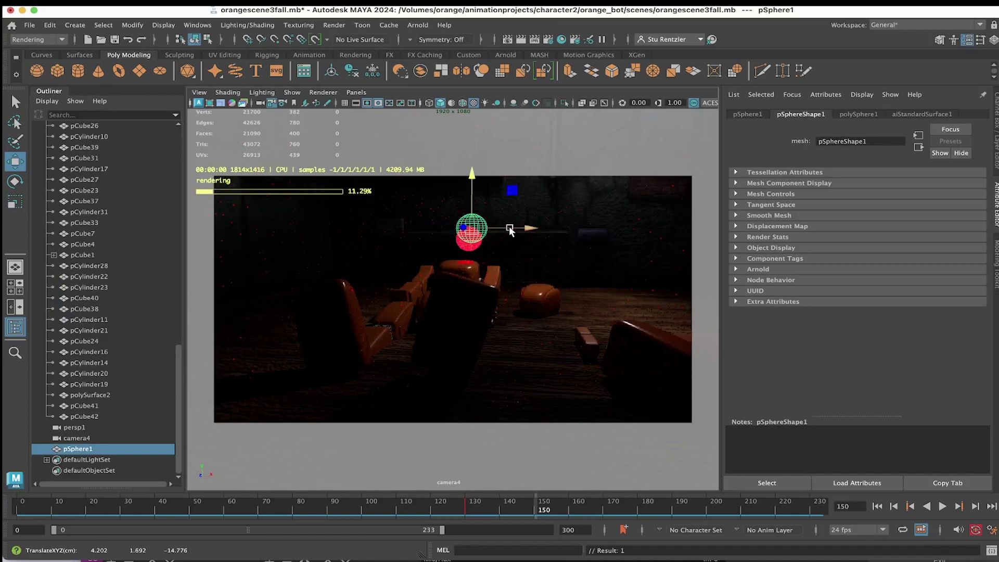
{"action": "key", "text": "alt+v"}
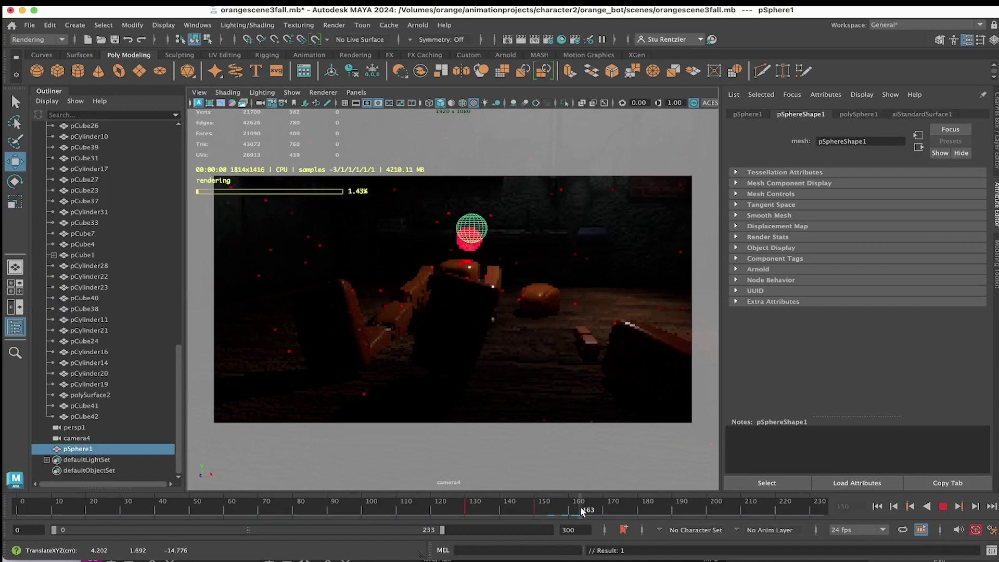
{"action": "left_click_drag", "start_coordinate": [512, 192], "coordinate": [682, 90]}
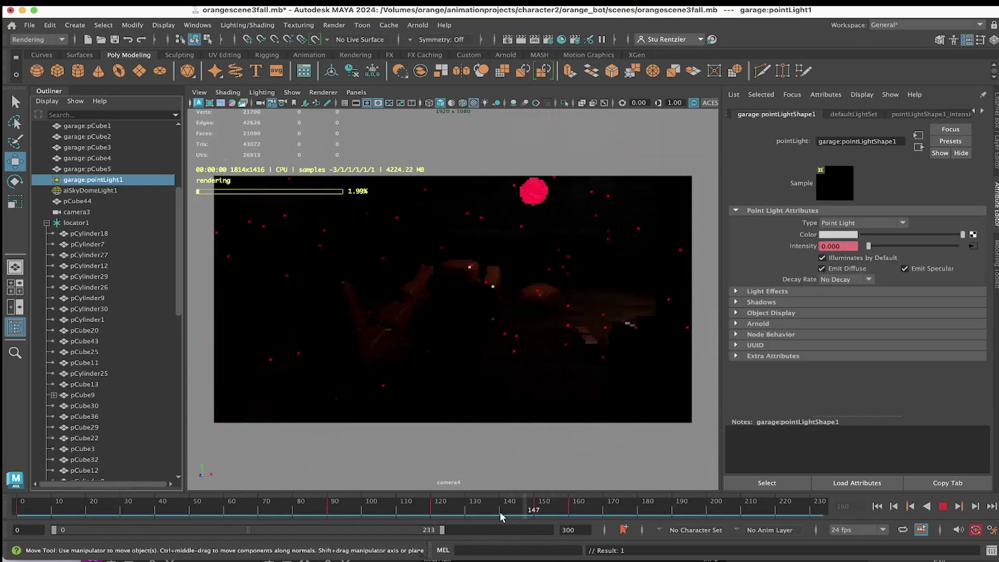
Select garage:pointLight1 to review its Intensity fading to 0.000.
{"action": "left_click", "coordinate": [442, 513]}
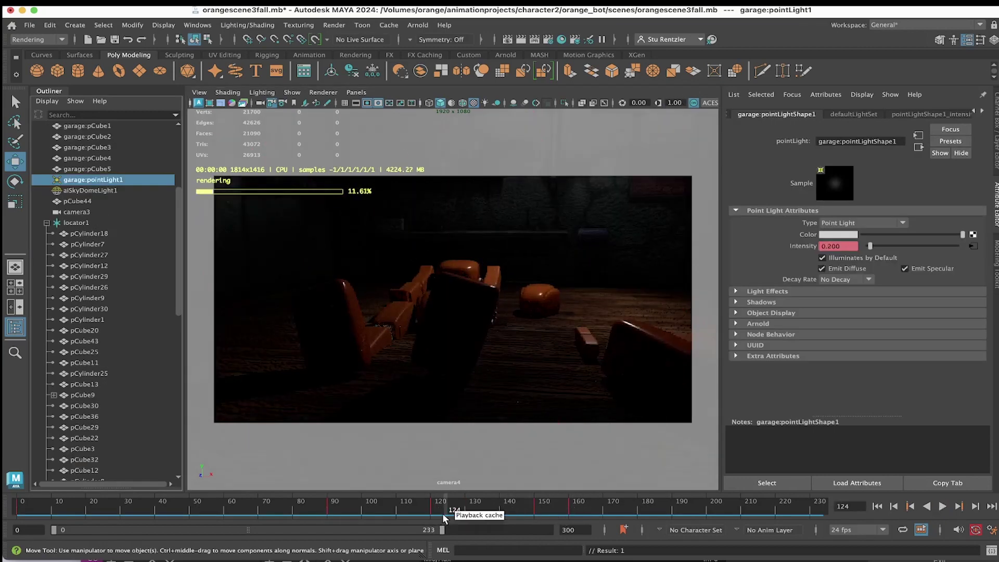